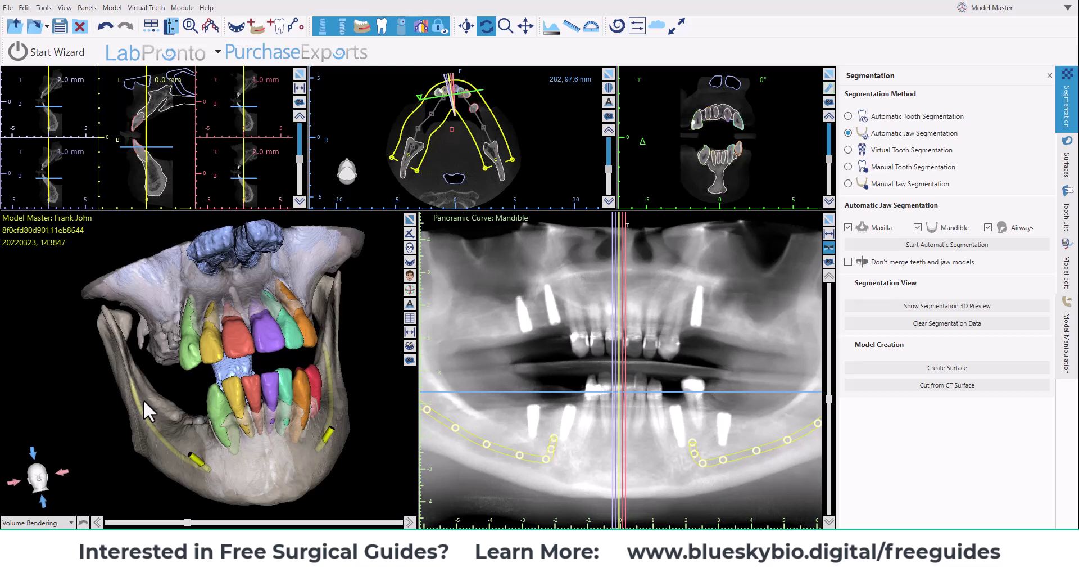
Rotate the segmented 3D skull through side and frontal-right views to review it.
{"action": "left_click_drag", "start_coordinate": [62, 328], "coordinate": [131, 297]}
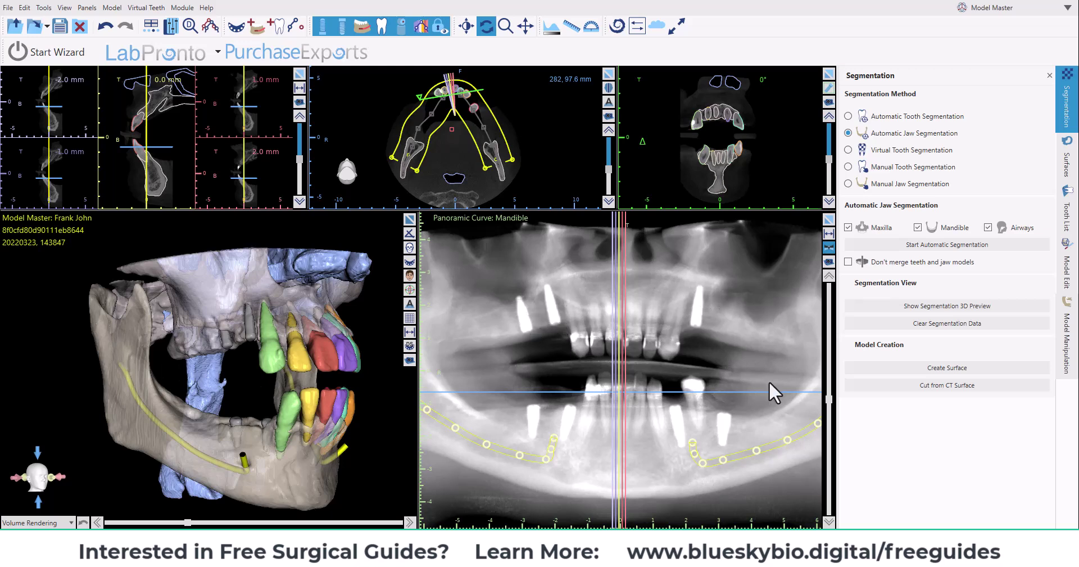
{"action": "left_click_drag", "start_coordinate": [368, 398], "coordinate": [297, 86]}
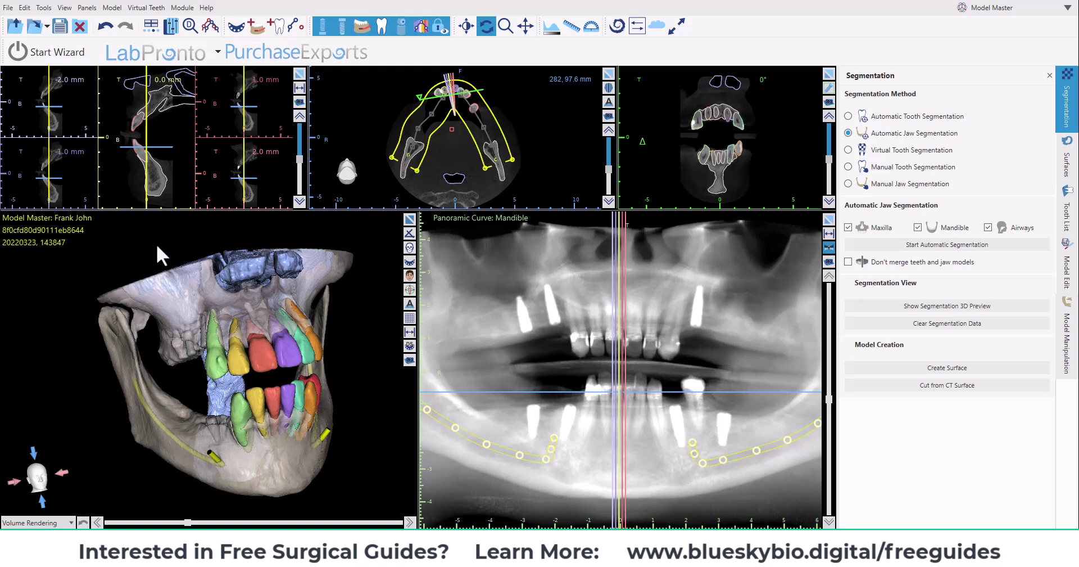
{"action": "left_click_drag", "start_coordinate": [158, 246], "coordinate": [208, 250]}
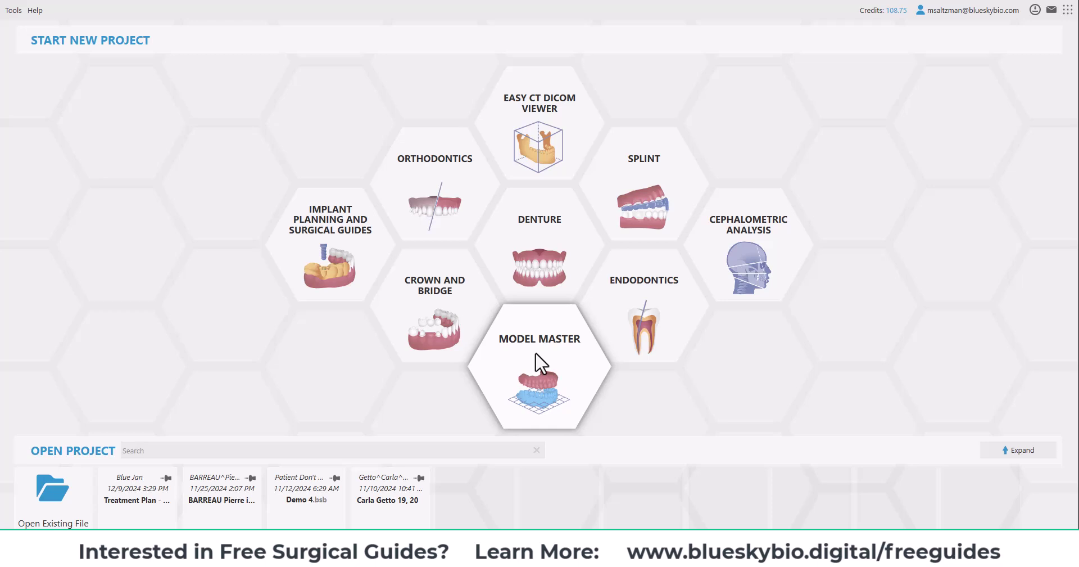
Start a Model Master (CT) project for the existing patient and Model editing treatment.
{"action": "left_click", "coordinate": [521, 372]}
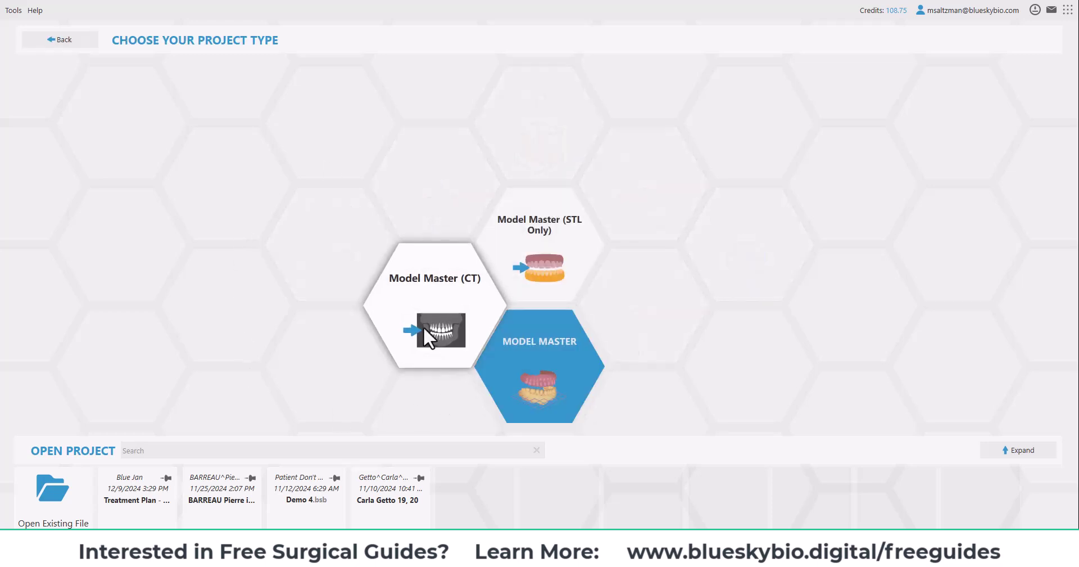
{"action": "left_click", "coordinate": [423, 327]}
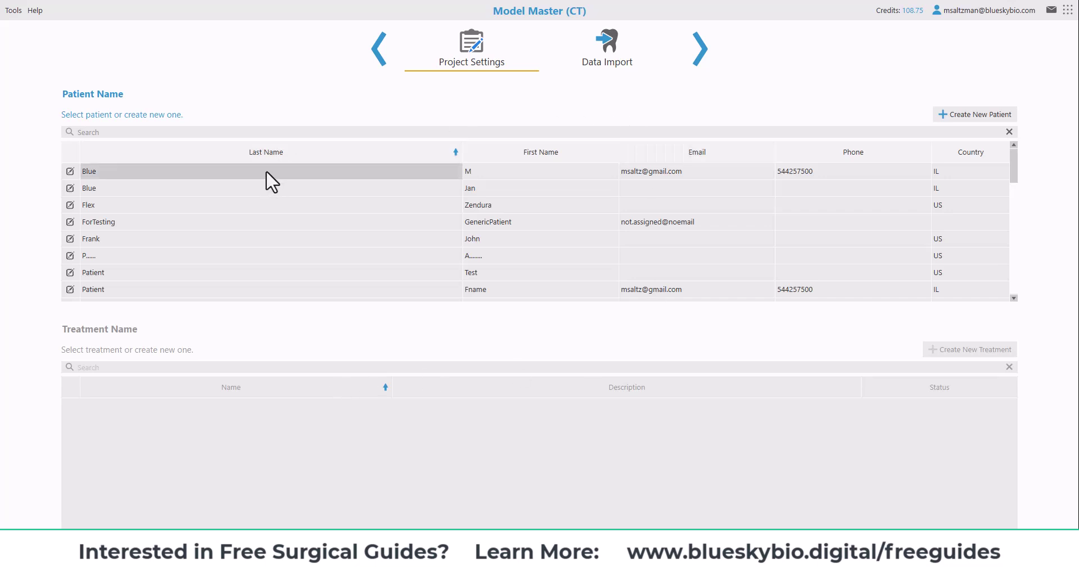
{"action": "left_click", "coordinate": [261, 237]}
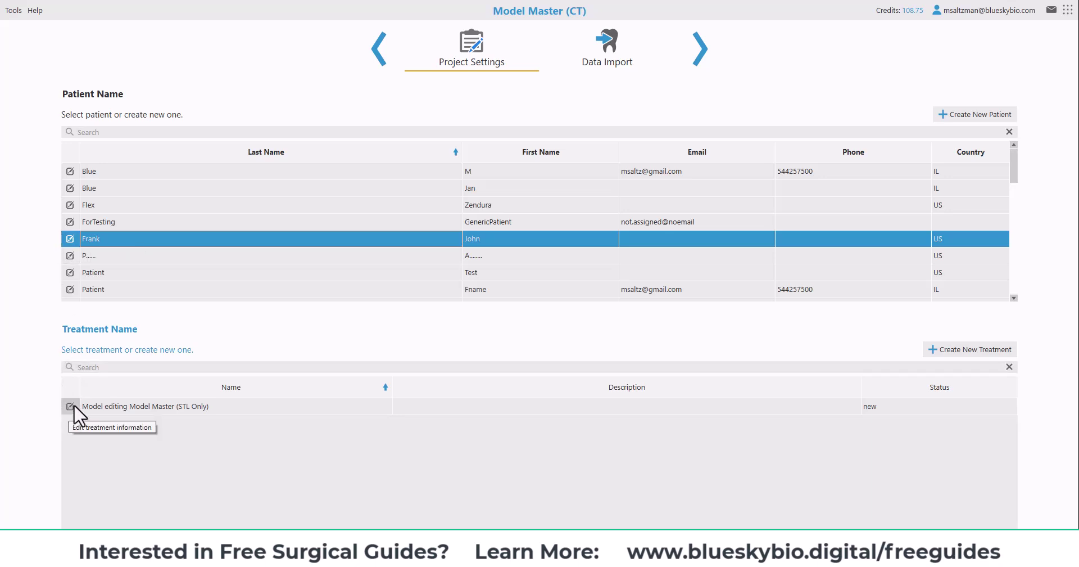
{"action": "left_click", "coordinate": [156, 410]}
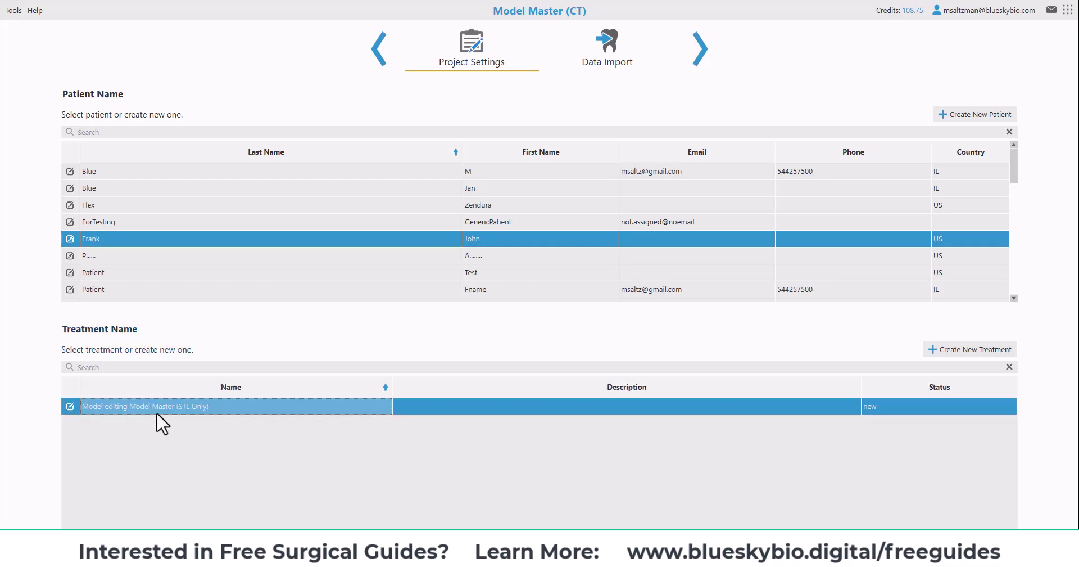
{"action": "left_click", "coordinate": [694, 60]}
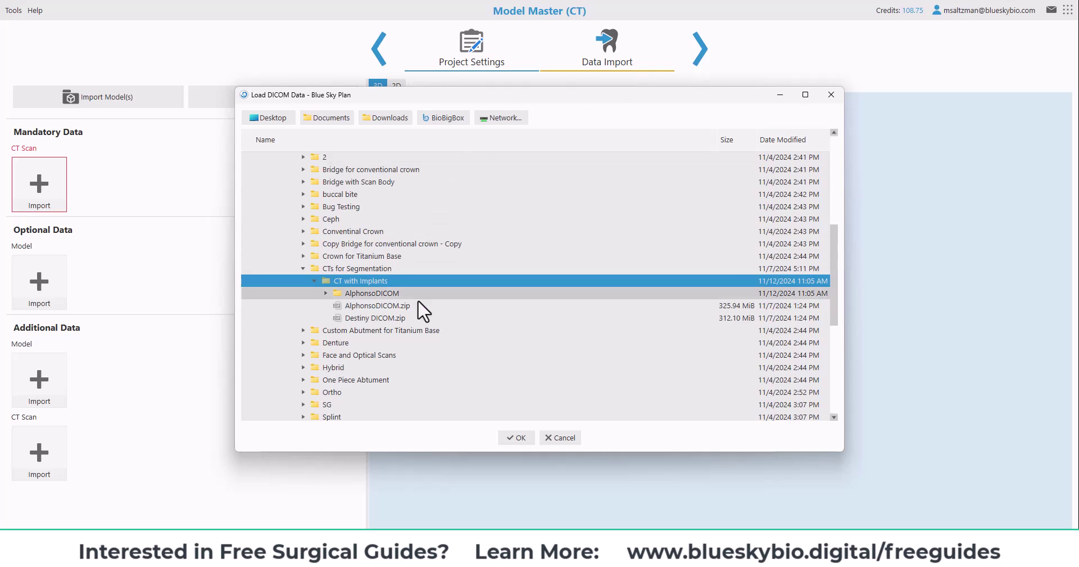
Load the second DICOM zip from CT with Implants and accept its CT series.
{"action": "left_click", "coordinate": [414, 318]}
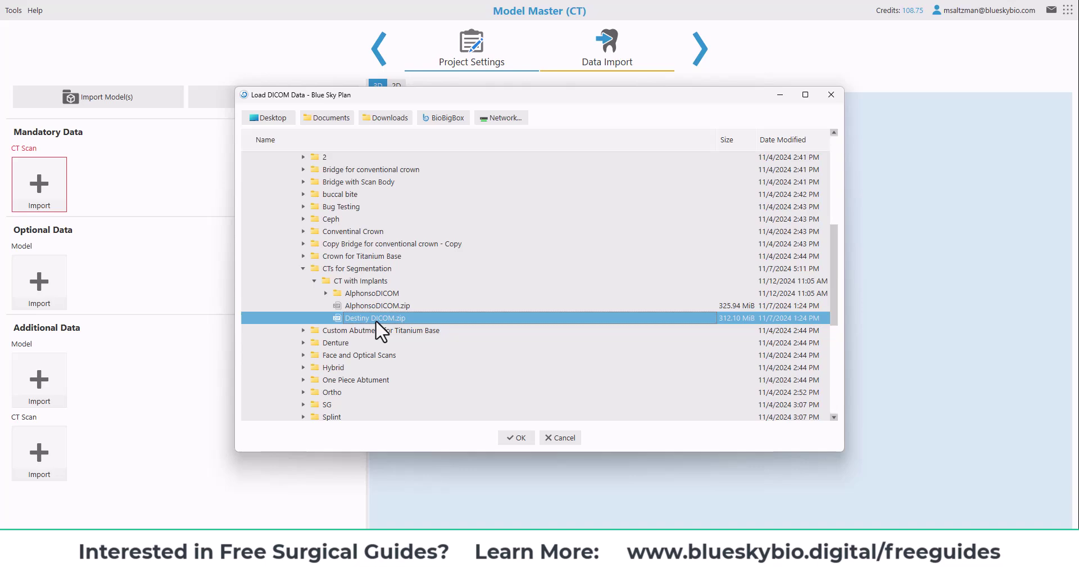
{"action": "left_click", "coordinate": [519, 440]}
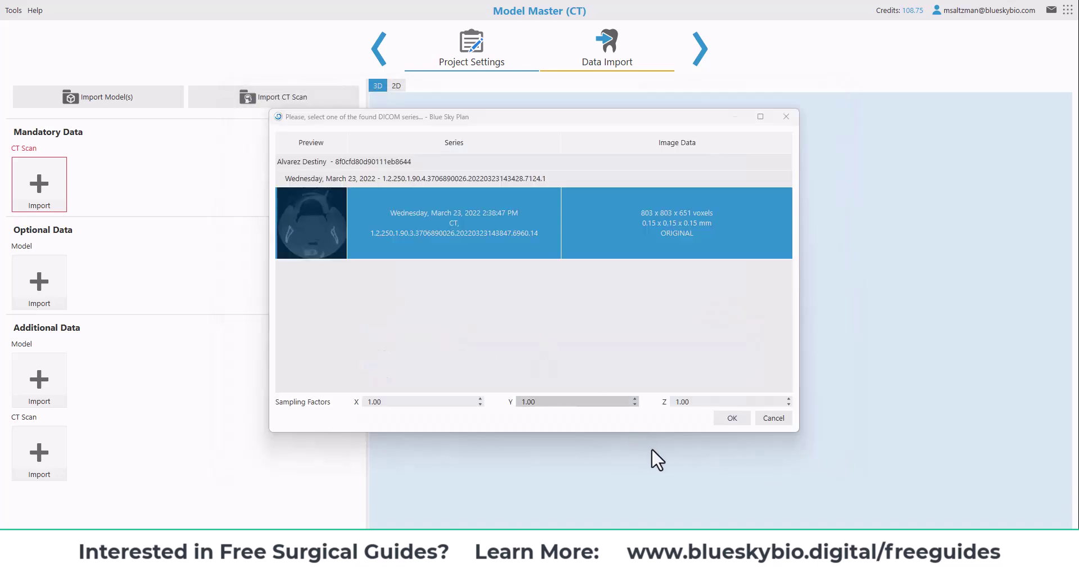
{"action": "left_click", "coordinate": [738, 415]}
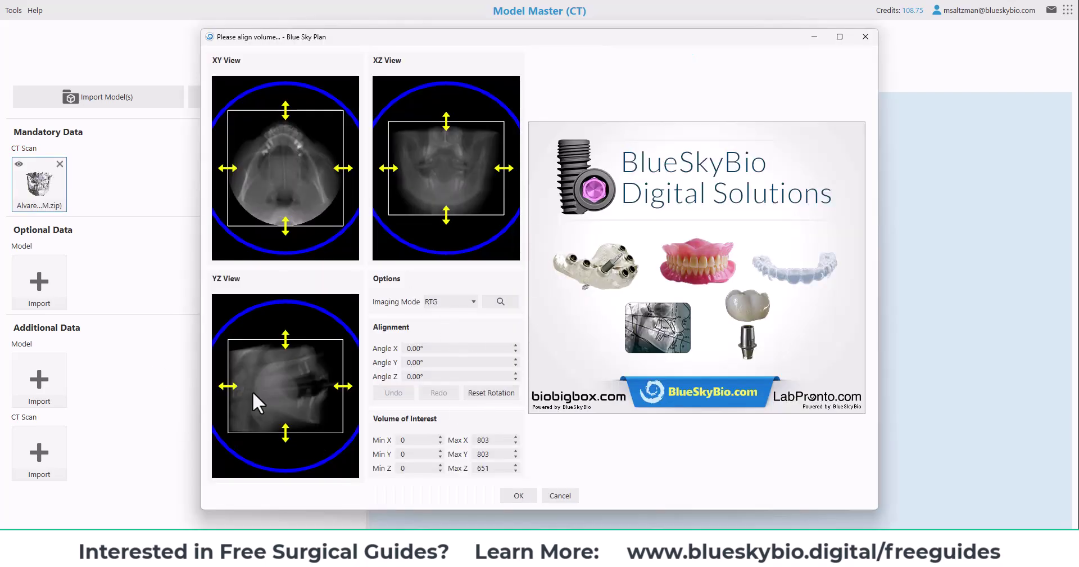
Crop the volume of interest to maximums 802, 802 and 647, then accept the alignment.
{"action": "mouse_move", "coordinate": [229, 388]}
{"action": "left_mouse_down"}
{"action": "mouse_move", "coordinate": [251, 388]}
{"action": "mouse_move", "coordinate": [218, 397]}
{"action": "left_mouse_up"}
{"action": "mouse_move", "coordinate": [286, 342]}
{"action": "left_mouse_down"}
{"action": "mouse_move", "coordinate": [285, 371]}
{"action": "mouse_move", "coordinate": [285, 345]}
{"action": "left_mouse_up"}
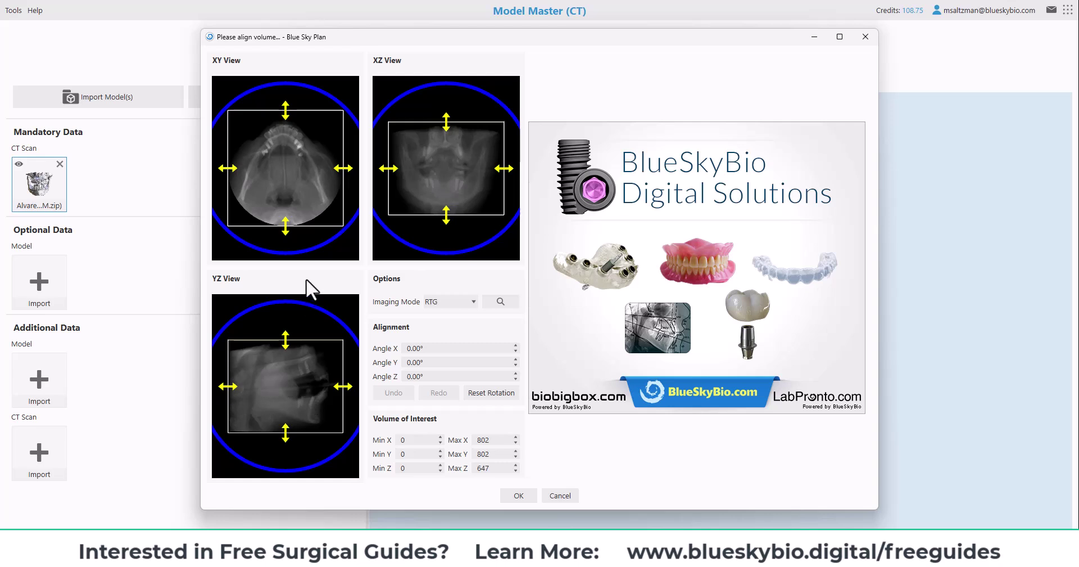
{"action": "left_click", "coordinate": [526, 499]}
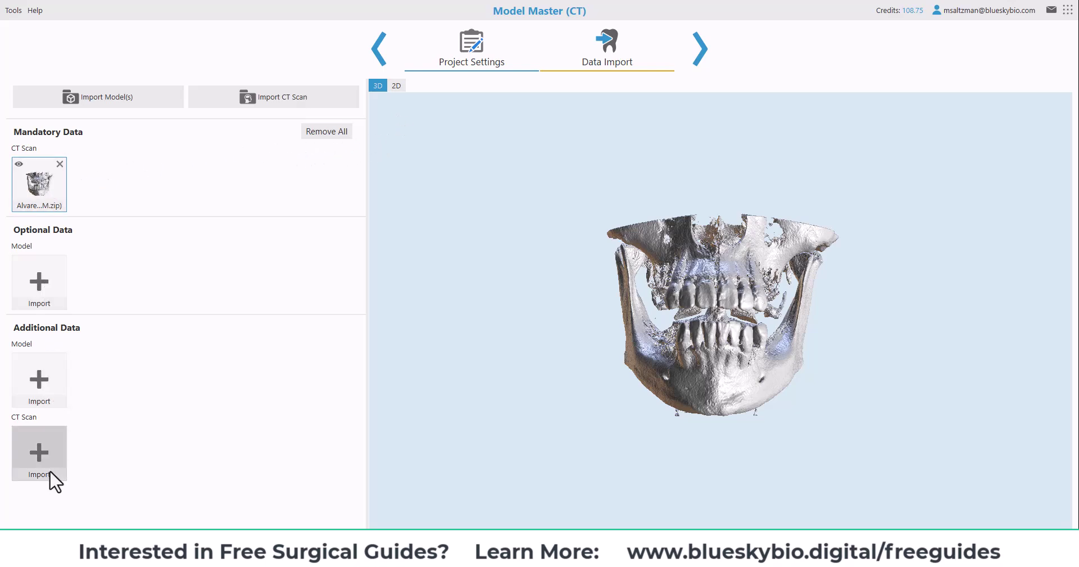
Finish the CT import and open the case without adding an additional surface.
{"action": "left_click_drag", "start_coordinate": [574, 315], "coordinate": [675, 327]}
{"action": "left_click", "coordinate": [698, 50]}
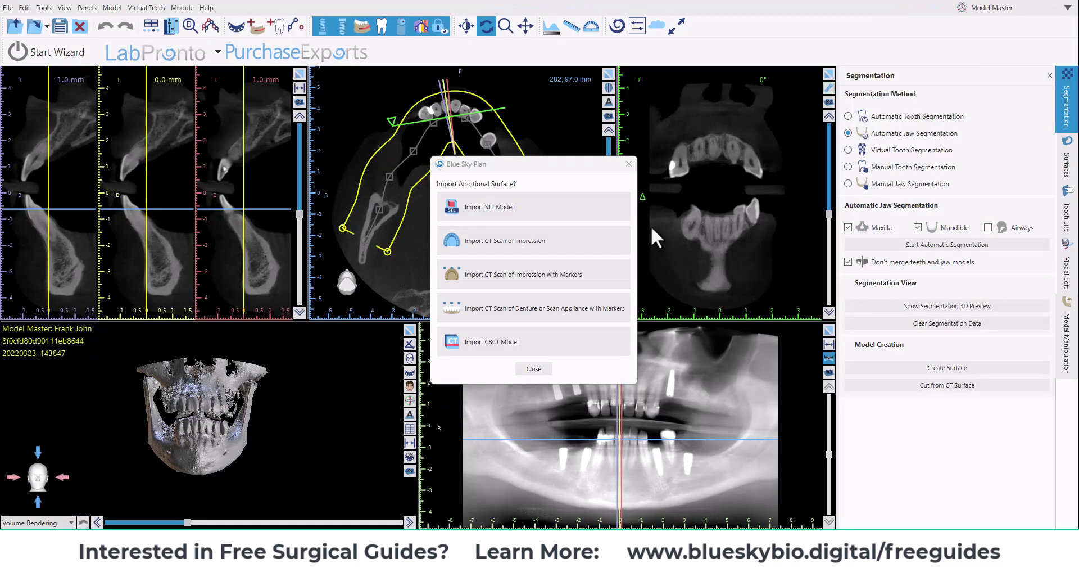
{"action": "left_click", "coordinate": [629, 165]}
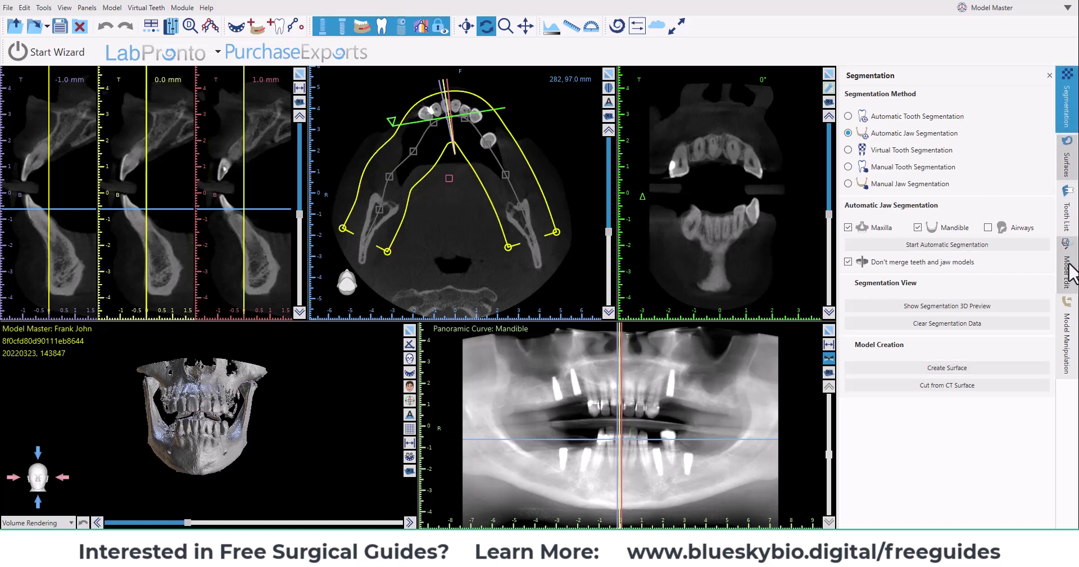
{"action": "left_click", "coordinate": [176, 30]}
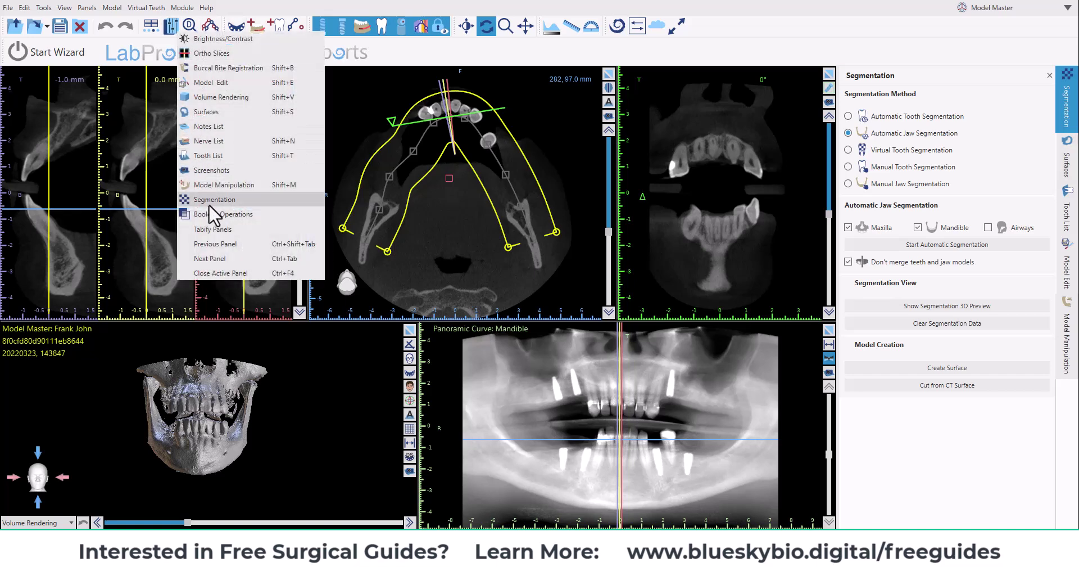
{"action": "left_click", "coordinate": [209, 203]}
{"action": "left_click_drag", "start_coordinate": [325, 395], "coordinate": [334, 440]}
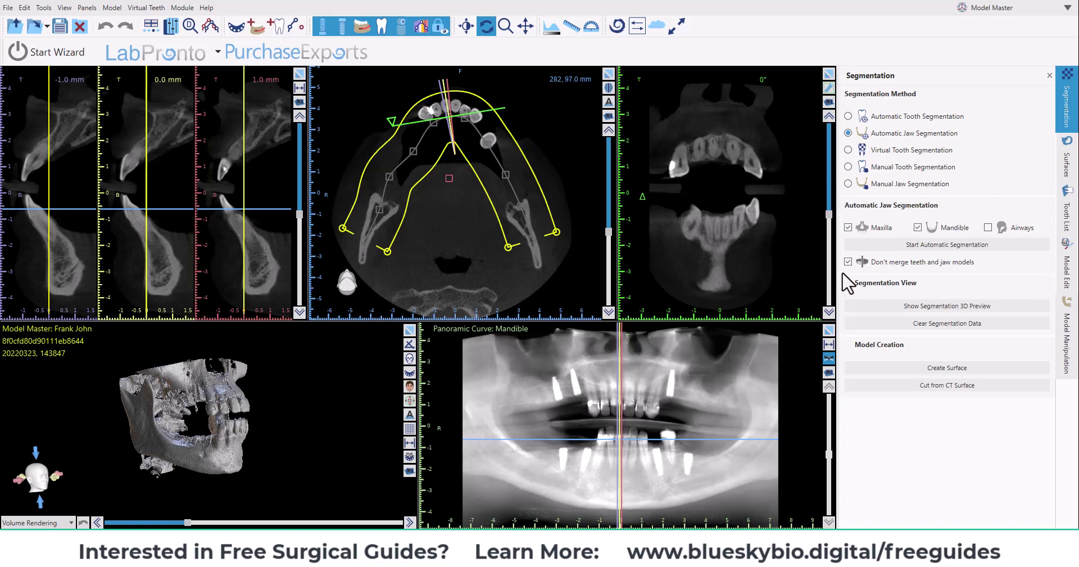
Include Maxilla and Airways alongside Mandible in automatic jaw segmentation.
{"action": "left_click", "coordinate": [849, 228]}
{"action": "left_click", "coordinate": [850, 228]}
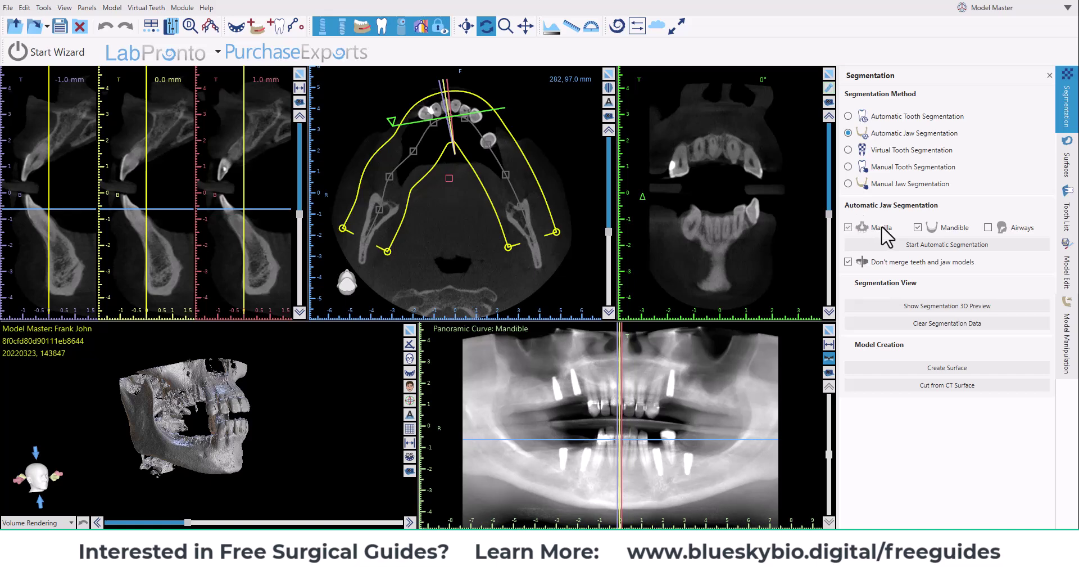
{"action": "left_click", "coordinate": [987, 227]}
{"action": "left_click_drag", "start_coordinate": [310, 443], "coordinate": [267, 411]}
{"action": "scroll", "coordinate": [325, 471], "scroll_direction": "up", "scroll_amount": 3}
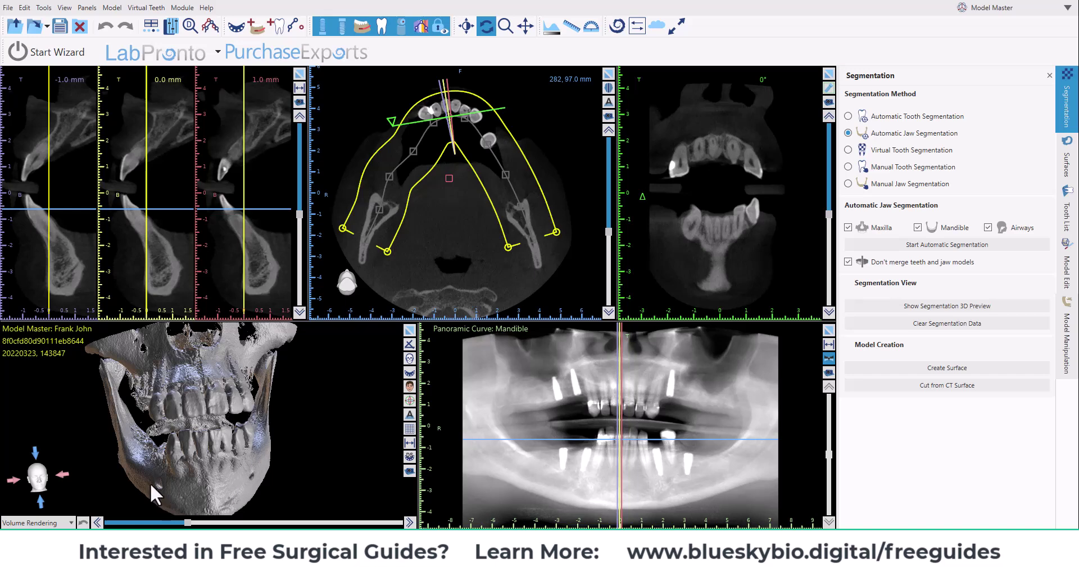
{"action": "left_click_drag", "start_coordinate": [150, 482], "coordinate": [208, 476]}
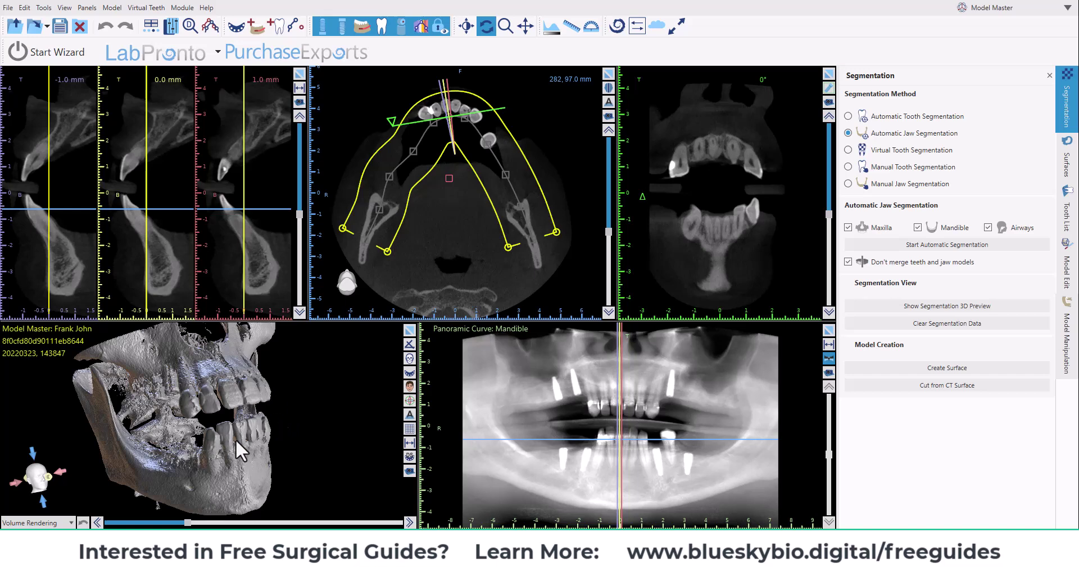
{"action": "left_click_drag", "start_coordinate": [269, 439], "coordinate": [190, 446]}
Keep teeth and jaw models unmerged and enlarge the bottom row of views.
{"action": "left_click", "coordinate": [848, 262]}
{"action": "left_click", "coordinate": [849, 263]}
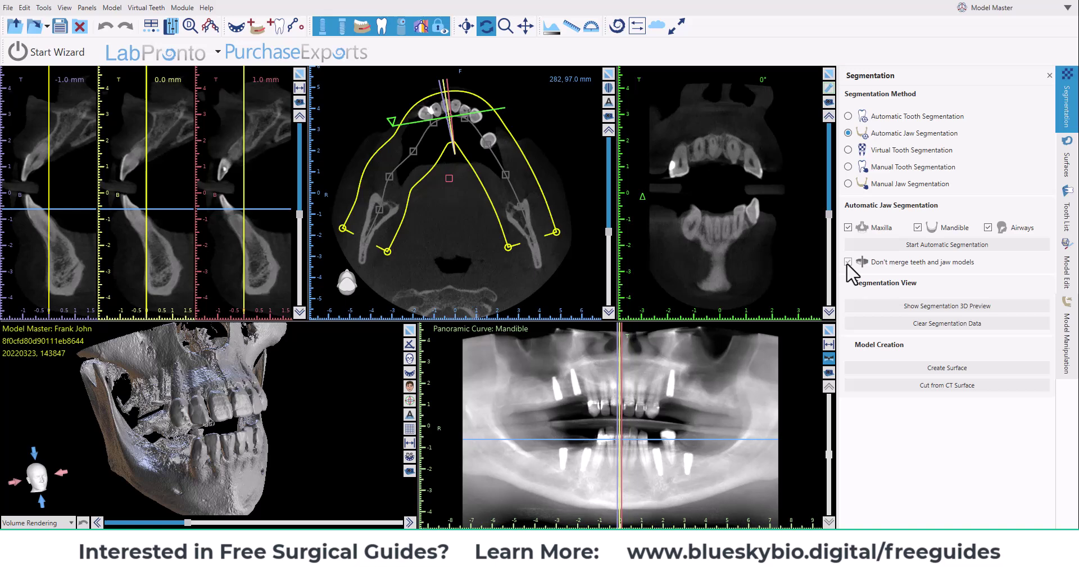
{"action": "left_click_drag", "start_coordinate": [437, 319], "coordinate": [437, 272]}
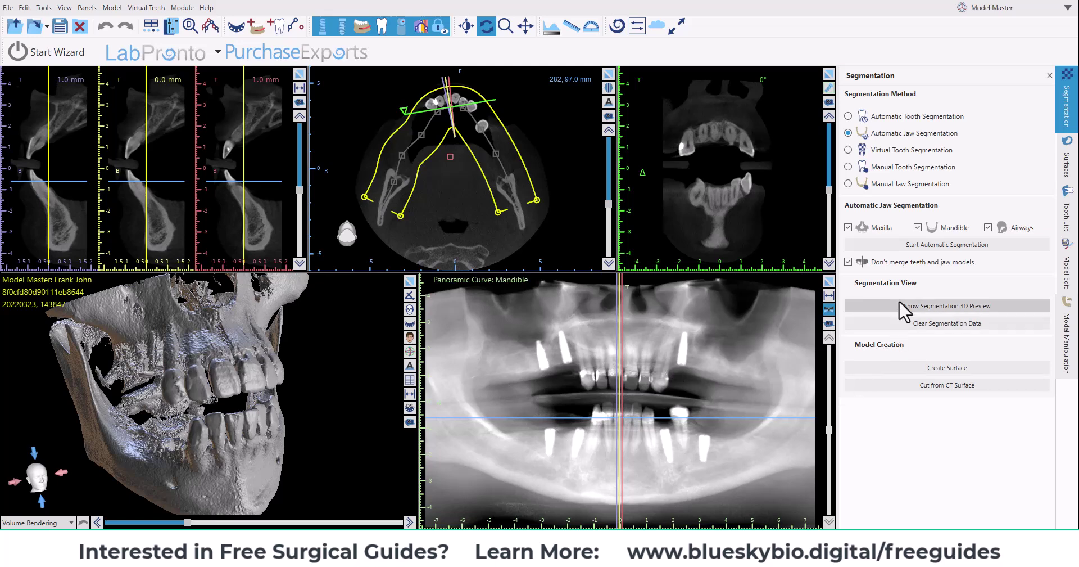
Start automatic segmentation of the maxilla, mandible and airways.
{"action": "left_click", "coordinate": [918, 245]}
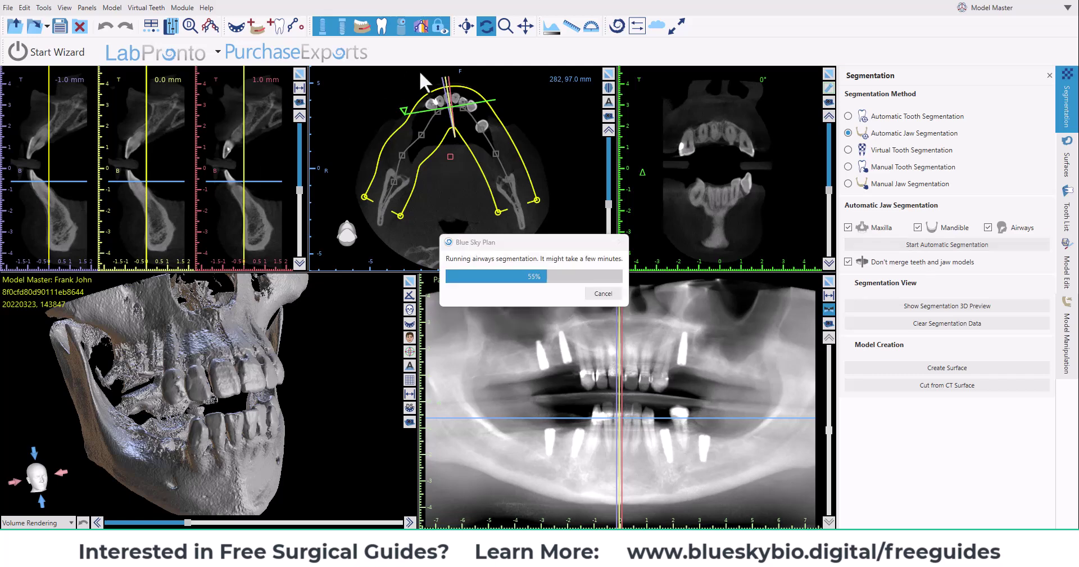